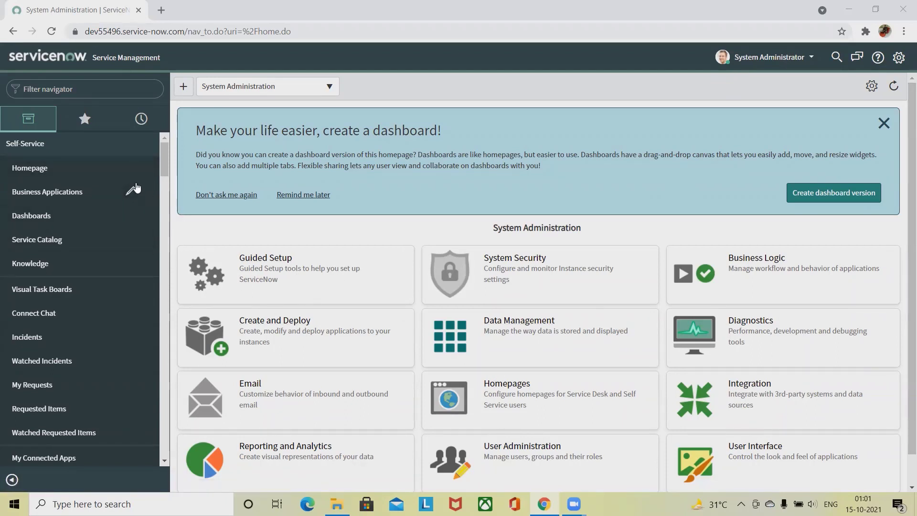
# Step: Filter the navigator for 'ci cl' and open CI Class Manager
pyautogui.click(69, 88)
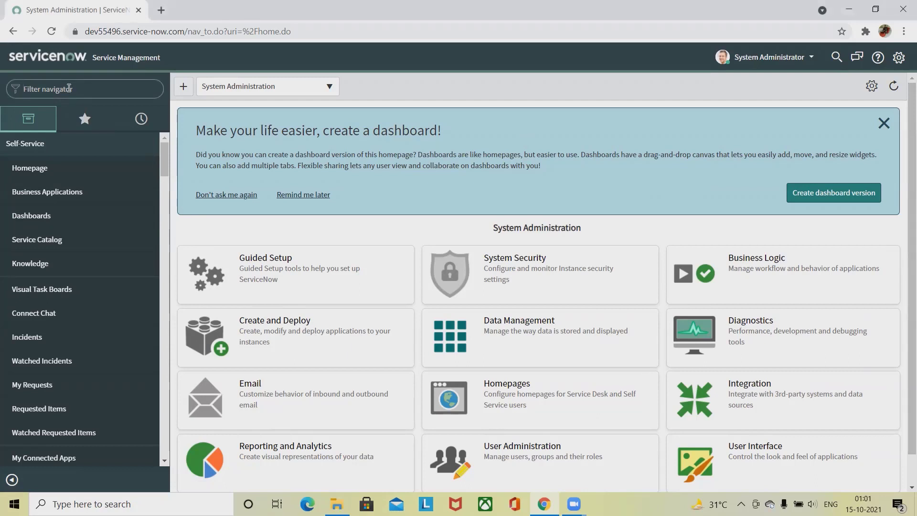
pyautogui.write('ci class')
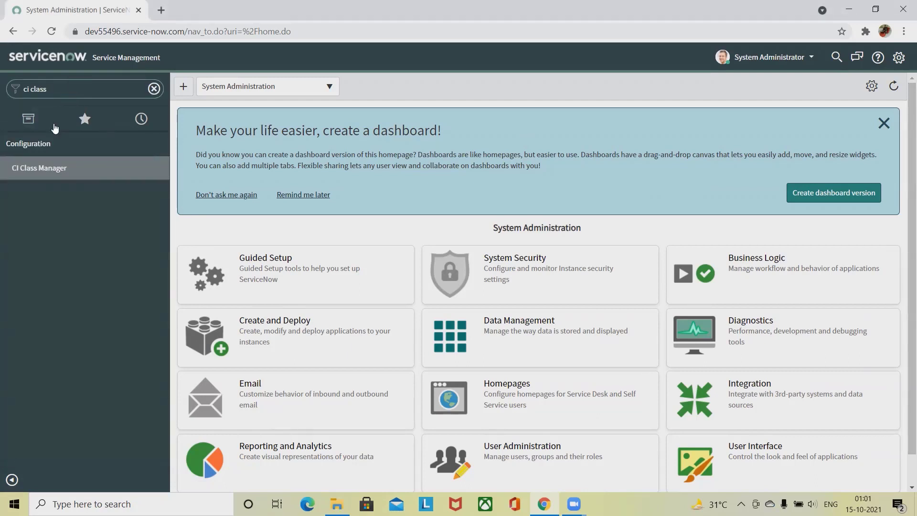
pyautogui.click(58, 168)
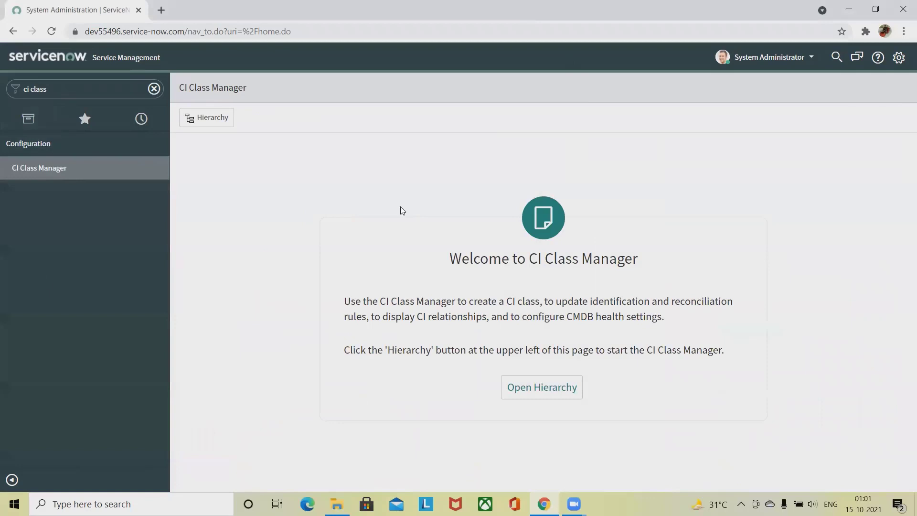
# Step: Open the CI class Hierarchy tree and search it for 'bus'
pyautogui.click(205, 117)
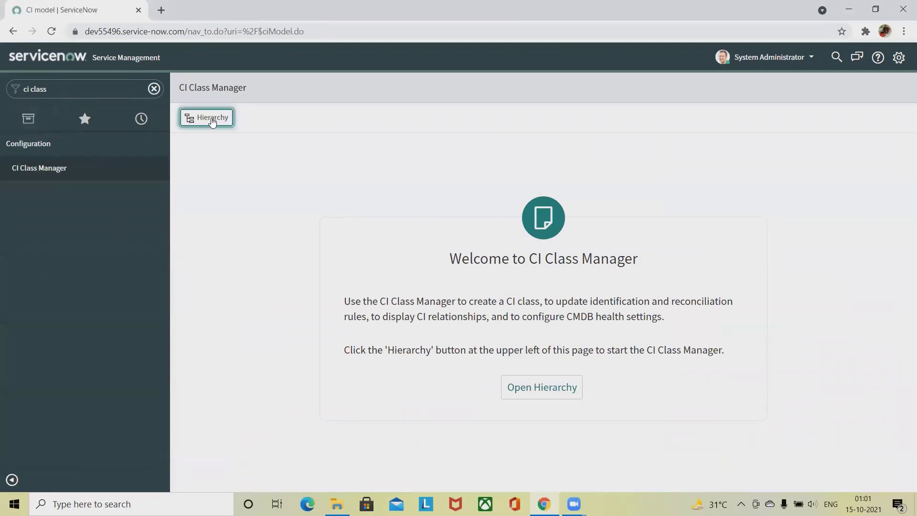
pyautogui.click(207, 119)
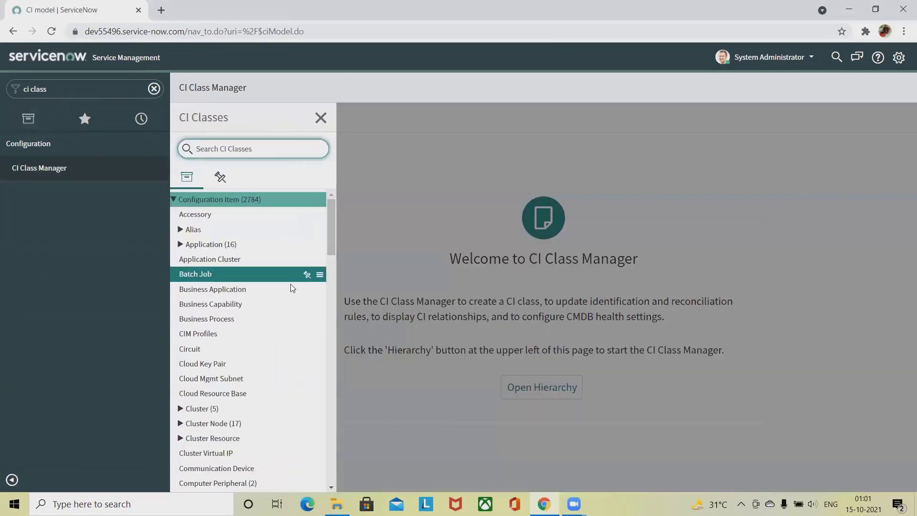
pyautogui.click(238, 213)
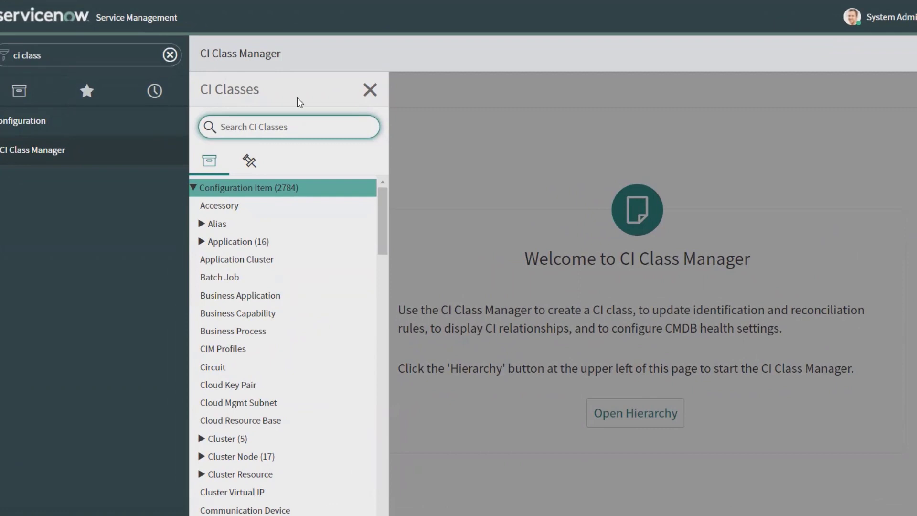
pyautogui.write('bus')
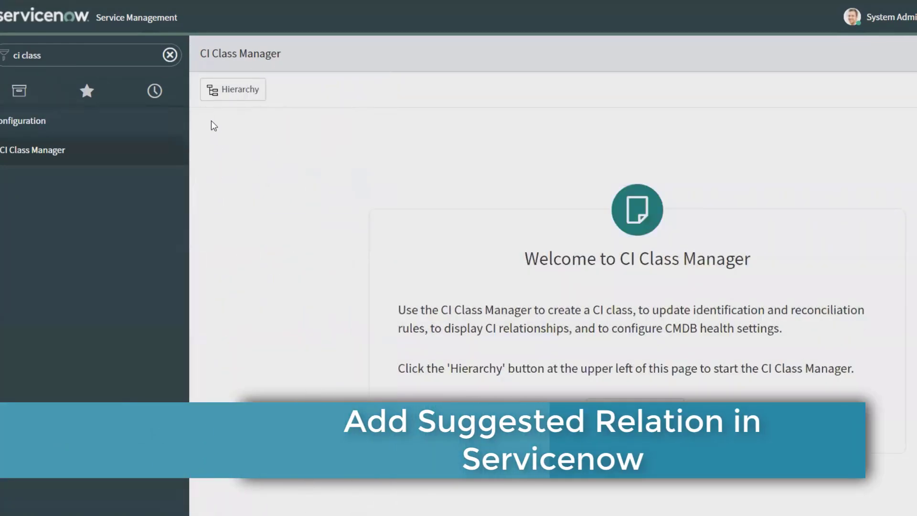
pyautogui.click(228, 92)
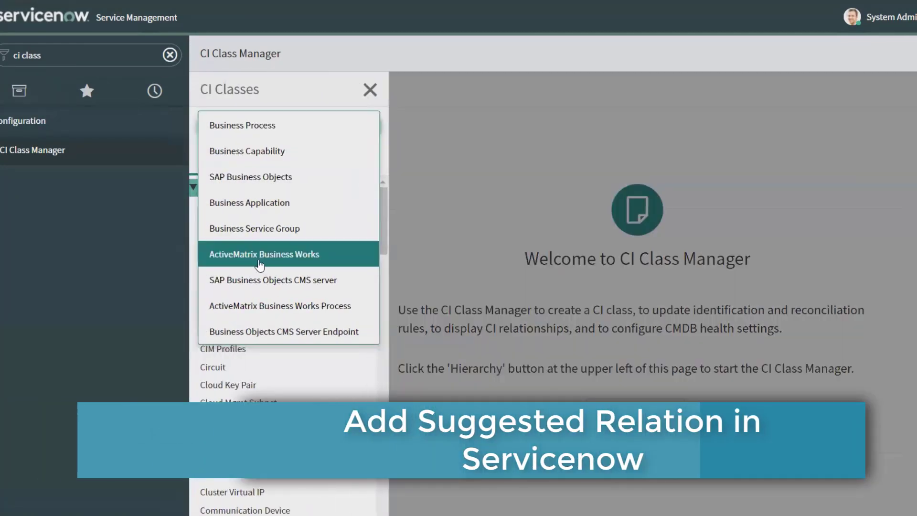
# Step: Select Cloud Mgmt Subnet and start adding a new suggested relationship from its Suggested Relationships
pyautogui.click(229, 400)
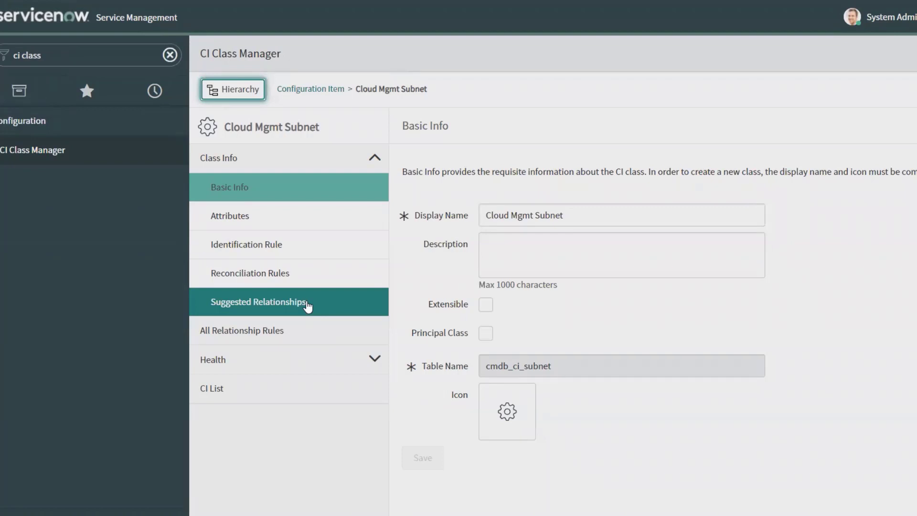
pyautogui.click(275, 303)
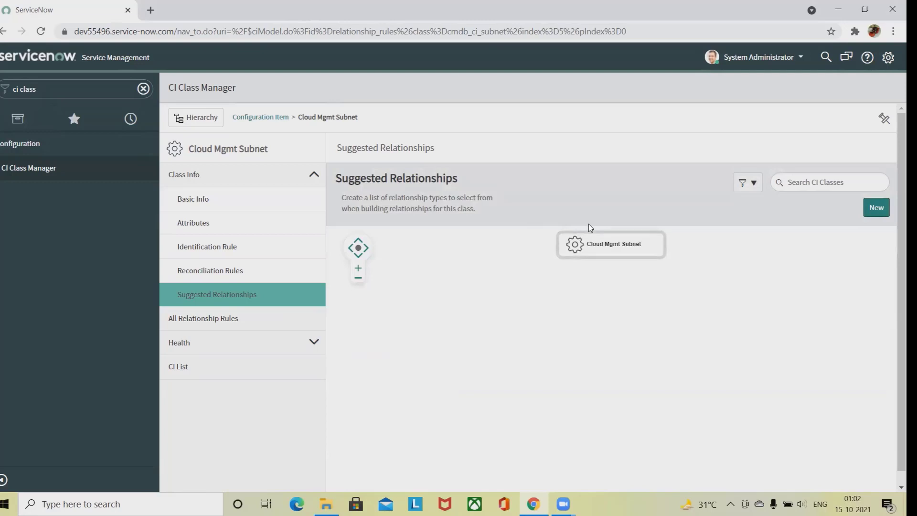
pyautogui.click(881, 215)
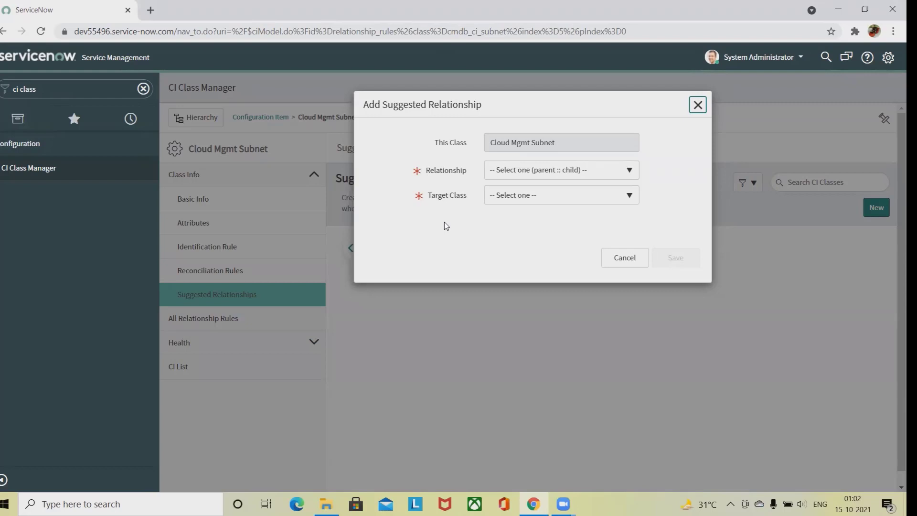
# Step: Save a suggested 'Cools (Cools::Cooled By)' relationship with target class ACL Endpoint, then clear the navigator filter
pyautogui.click(628, 170)
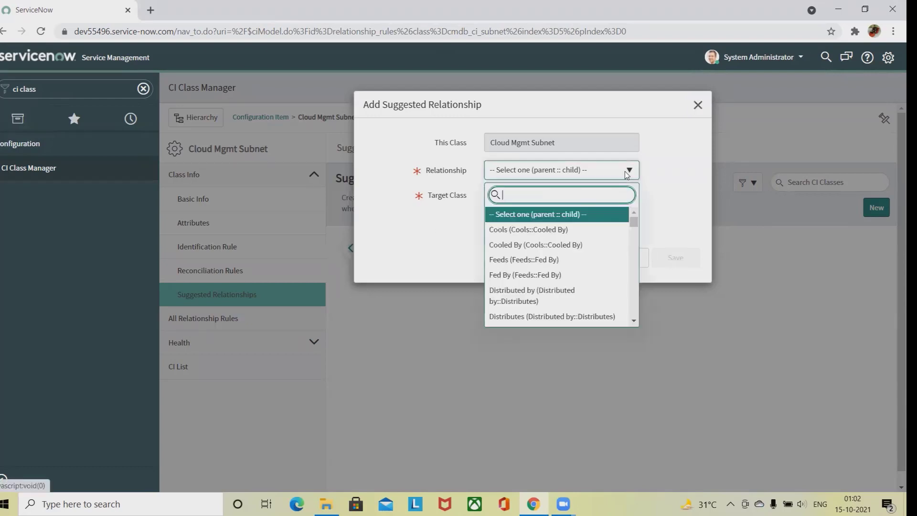
pyautogui.click(584, 232)
pyautogui.click(579, 207)
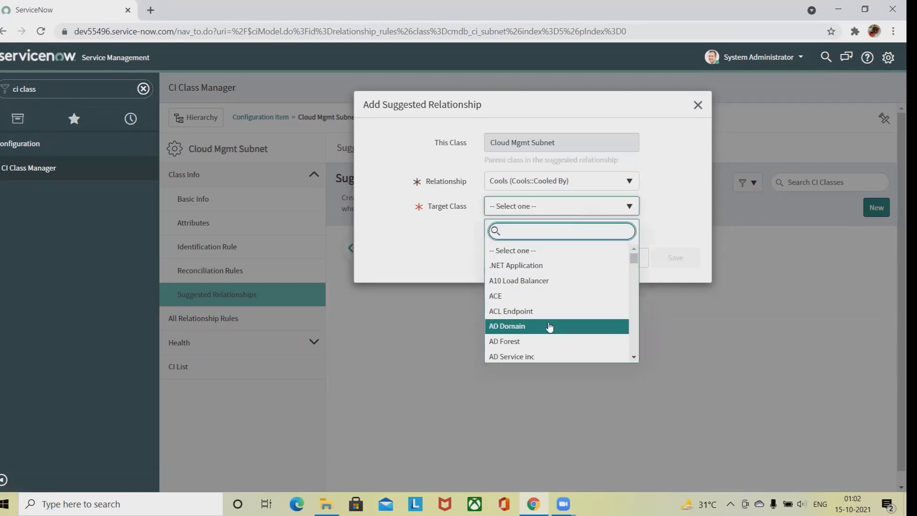
pyautogui.click(568, 312)
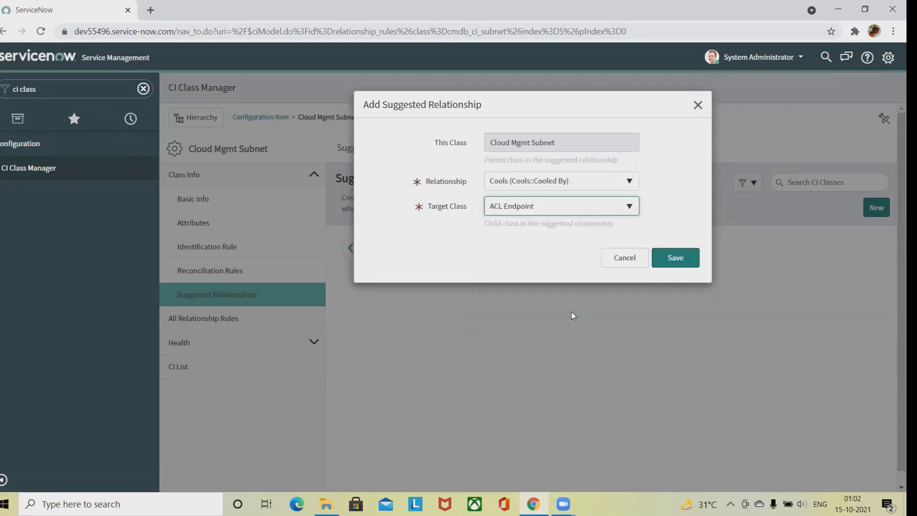
pyautogui.click(680, 259)
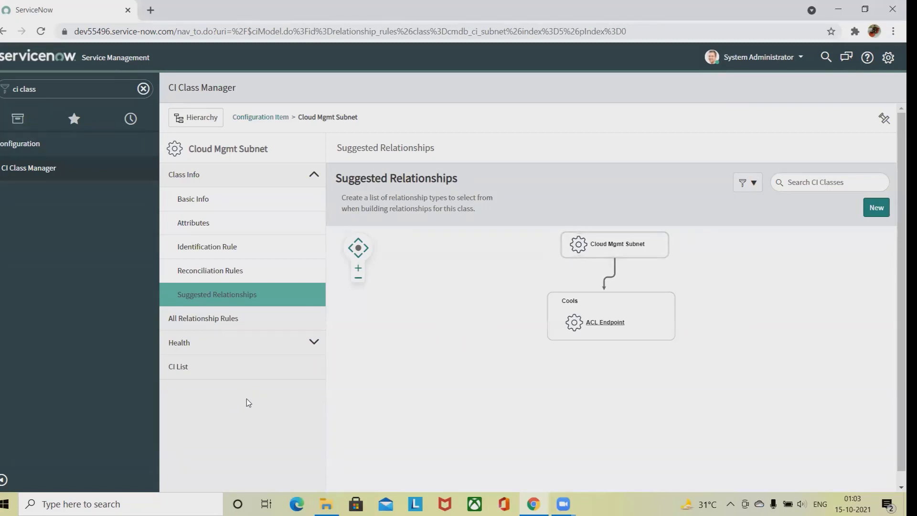
pyautogui.click(143, 88)
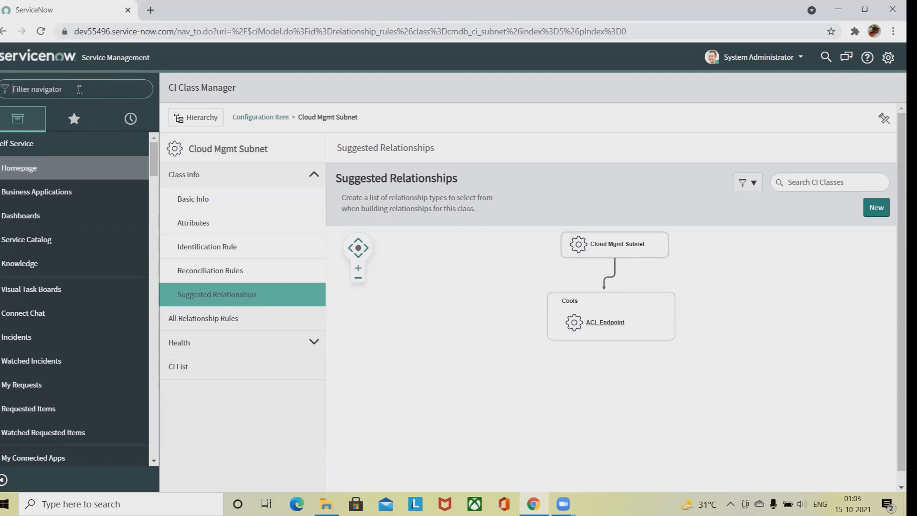
# Step: Filter the navigator for 'suggested' to locate the Suggested Relationships module
pyautogui.write('sugges')
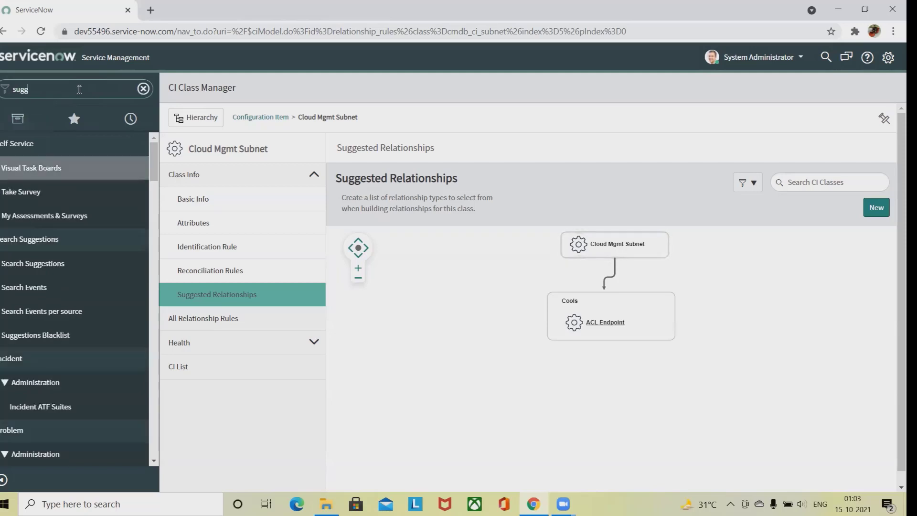
pyautogui.write('ted')
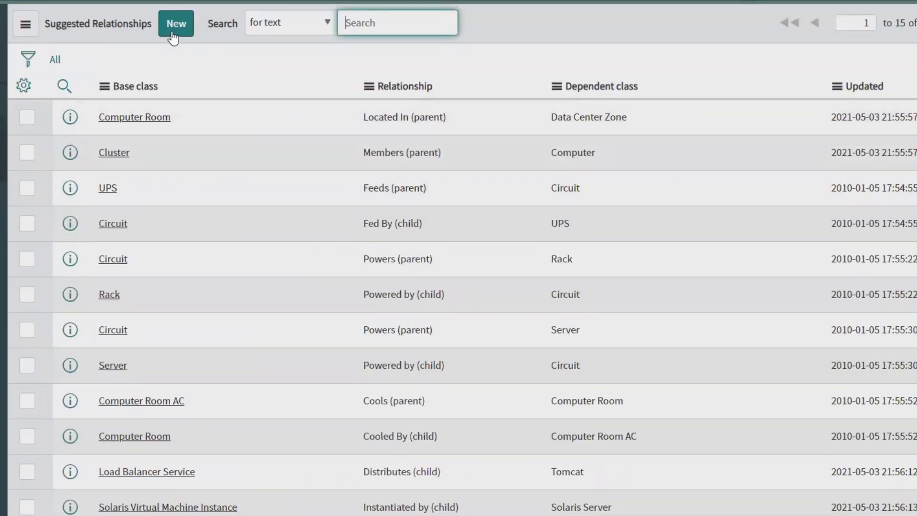
# Step: Create a suggested relationship with base class Accessory and dependent class Active Directory Domain Controller
pyautogui.click(173, 24)
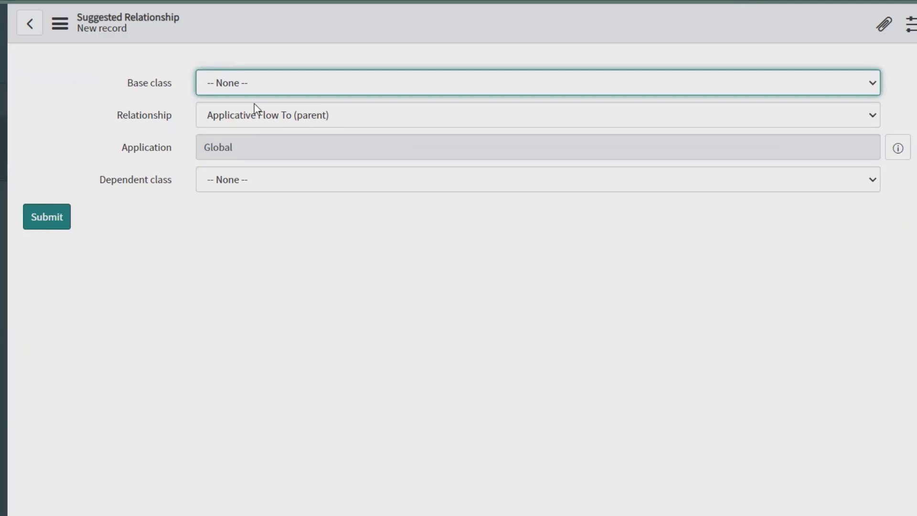
pyautogui.click(302, 85)
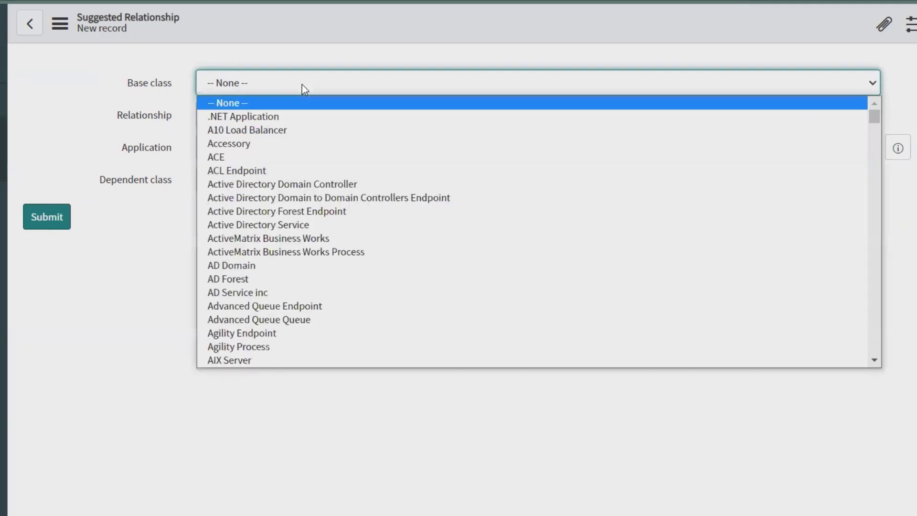
pyautogui.click(294, 145)
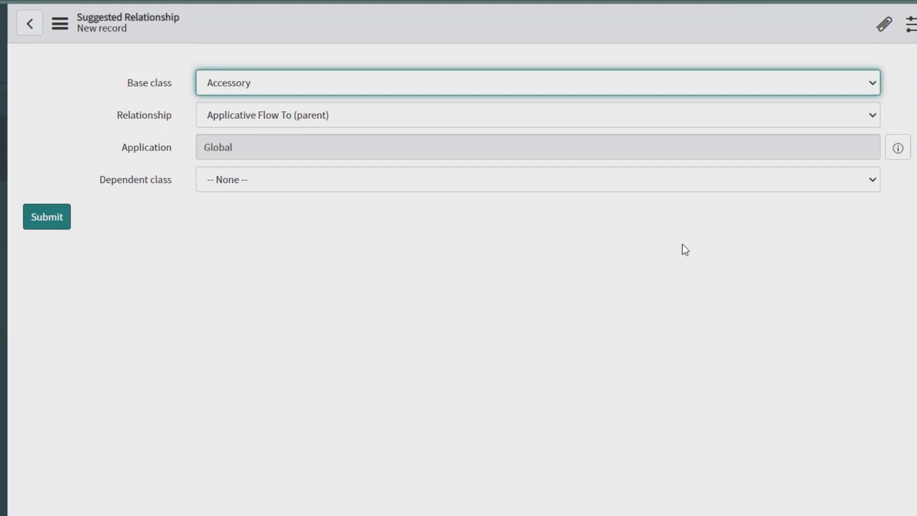
pyautogui.click(788, 184)
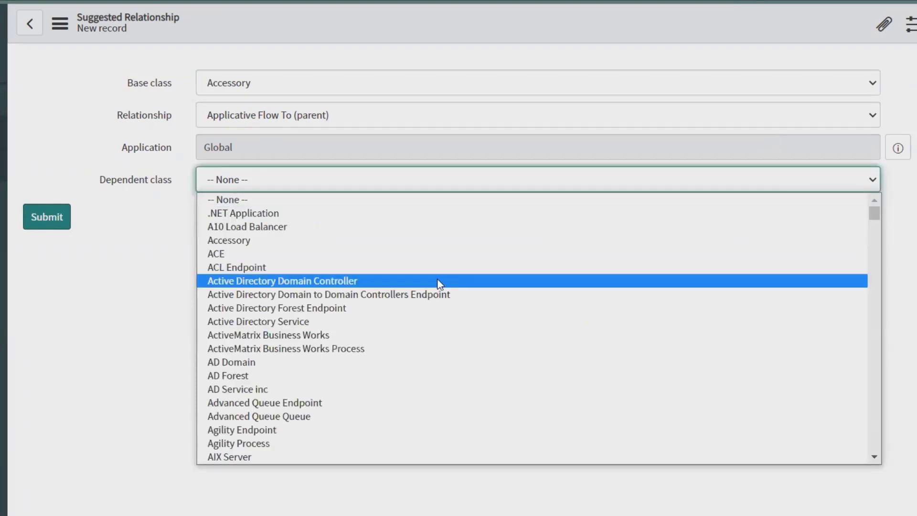
pyautogui.click(469, 280)
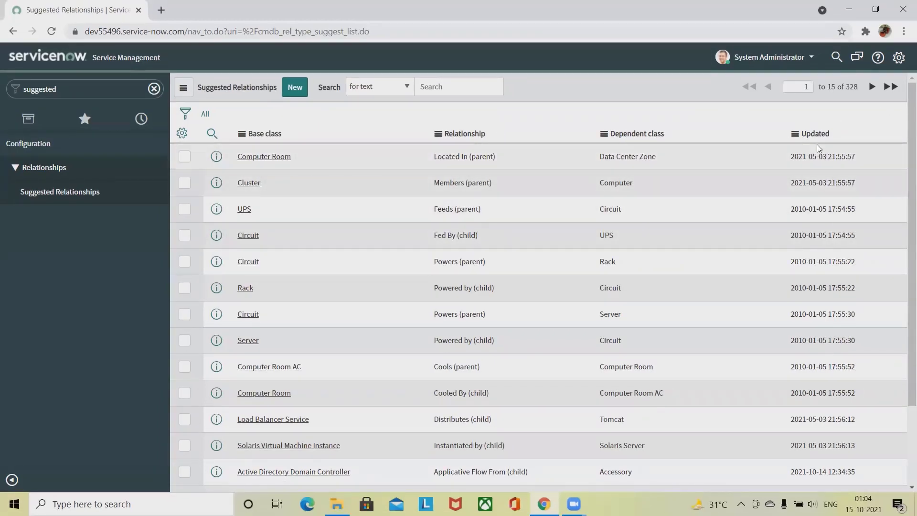
# Step: Change the new record's base class to Active Directory Domain to Domain Controllers Endpoint, then delete it
pyautogui.click(807, 136)
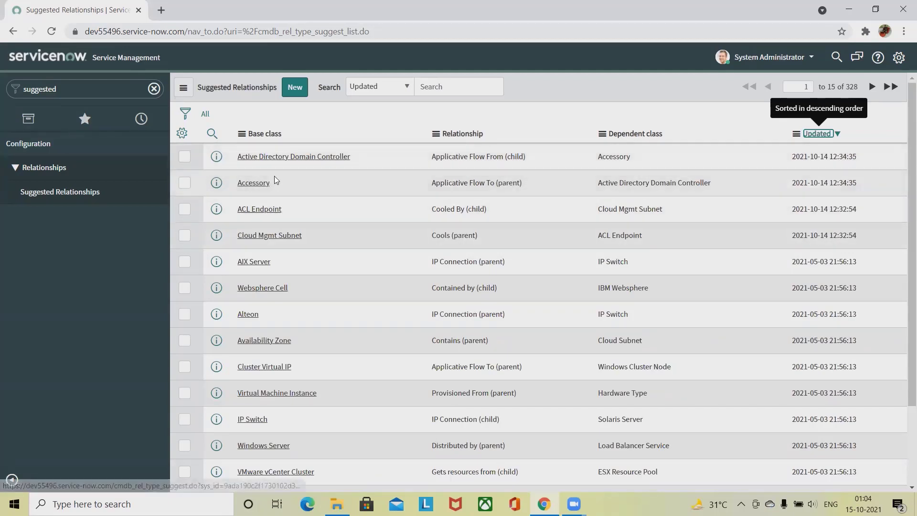
pyautogui.click(310, 158)
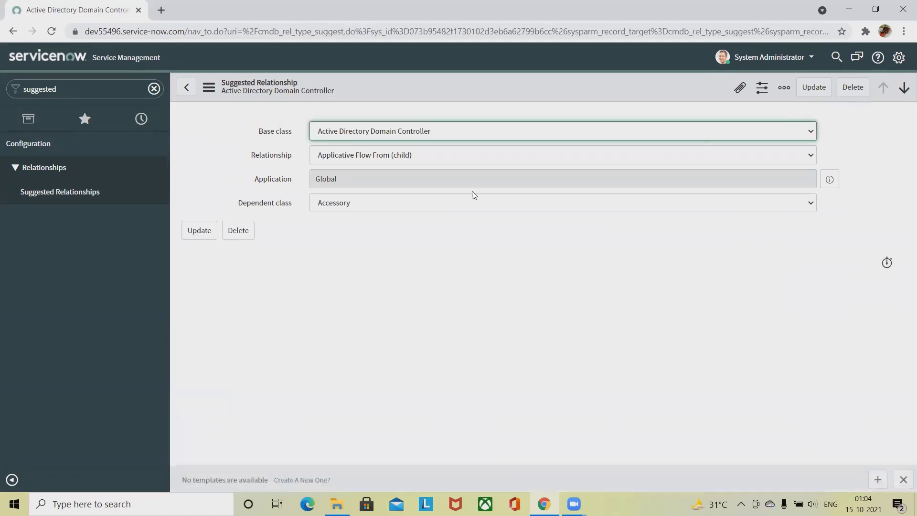
pyautogui.click(448, 131)
pyautogui.click(400, 220)
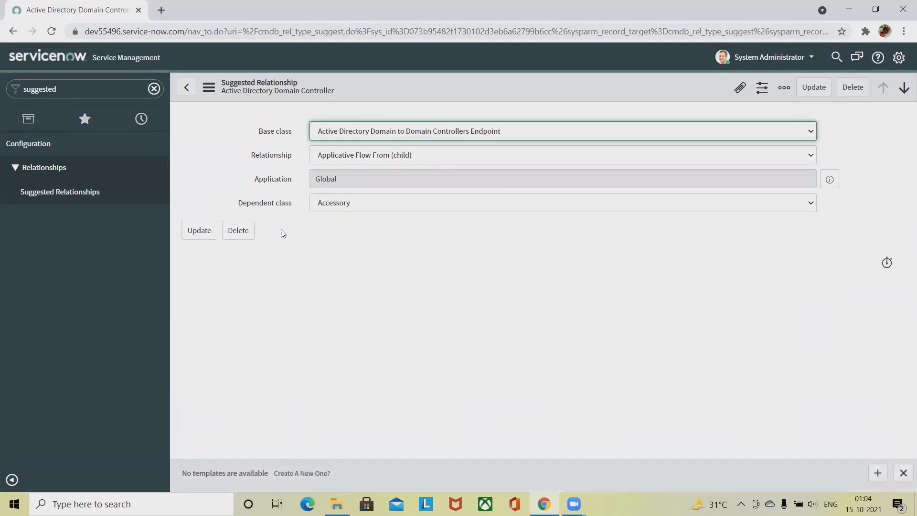
pyautogui.click(198, 232)
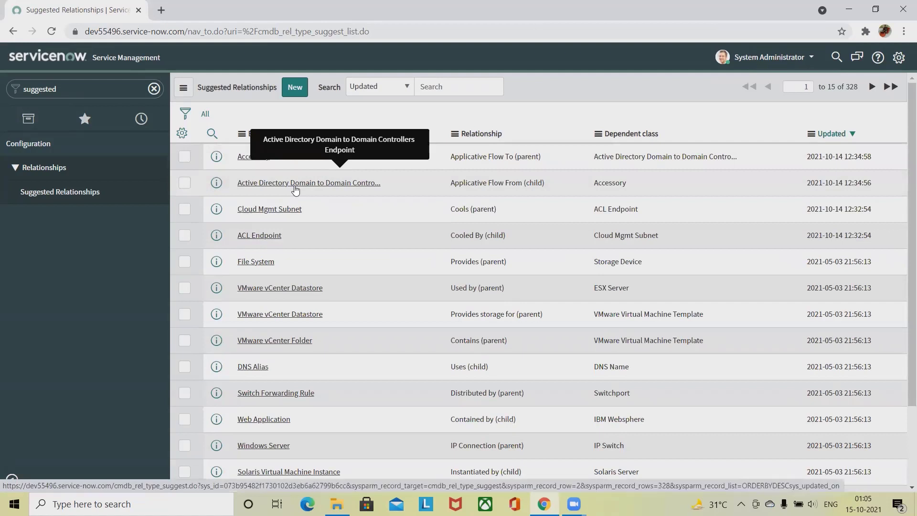
pyautogui.click(290, 183)
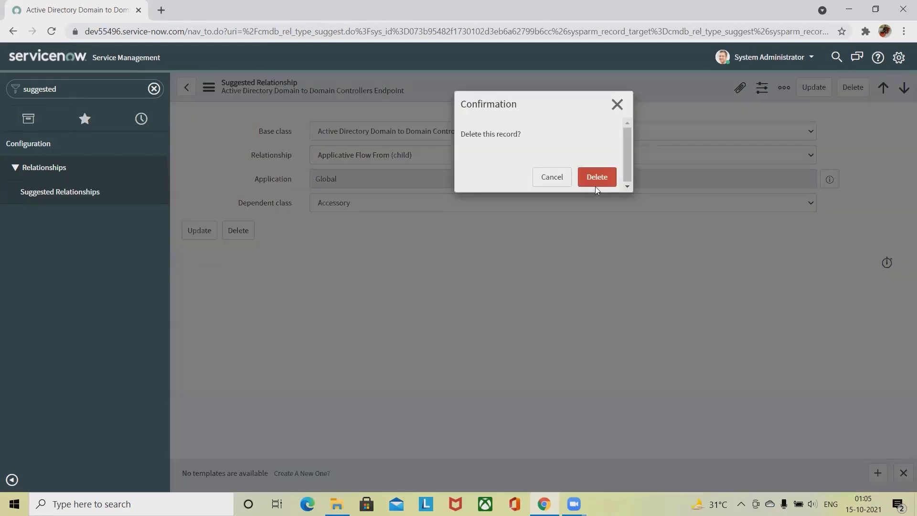
pyautogui.click(597, 178)
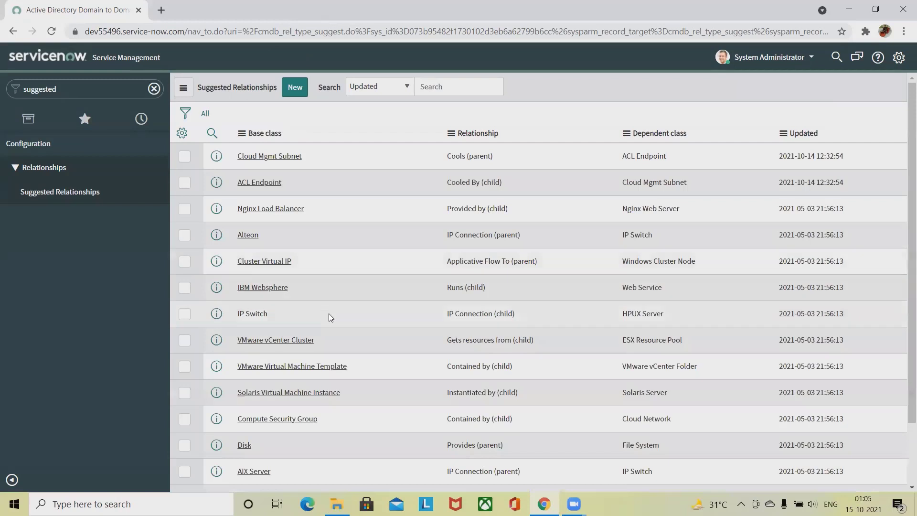
# Step: Find and delete the Cloud Mgmt Subnet Cools ACL Endpoint record, returning to the 324-record list
pyautogui.click(802, 135)
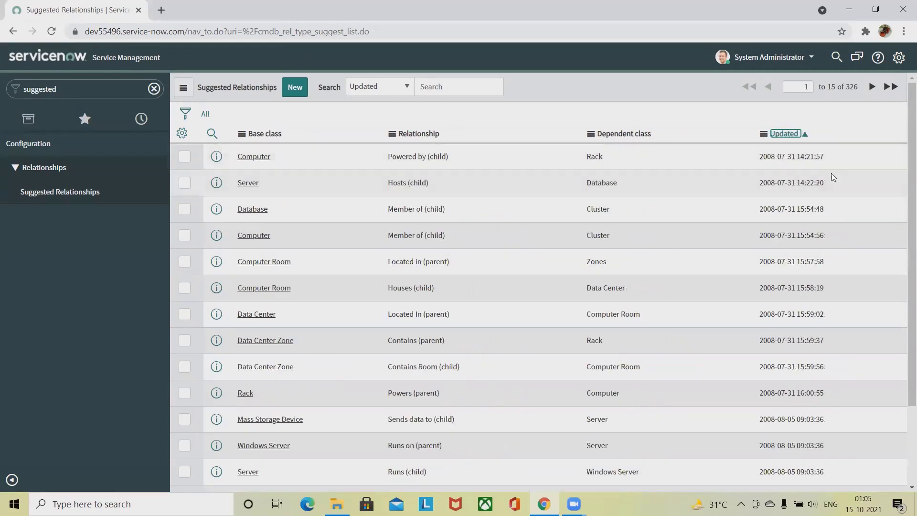
pyautogui.click(784, 133)
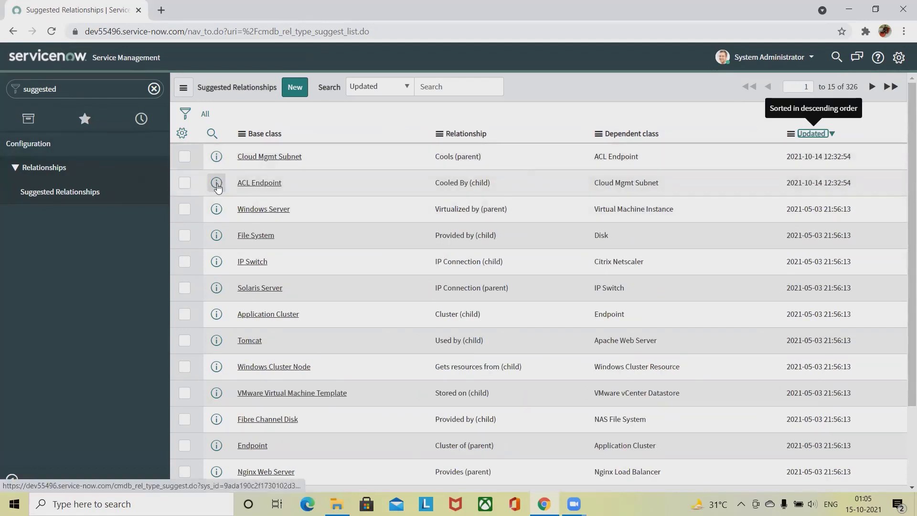
pyautogui.click(184, 157)
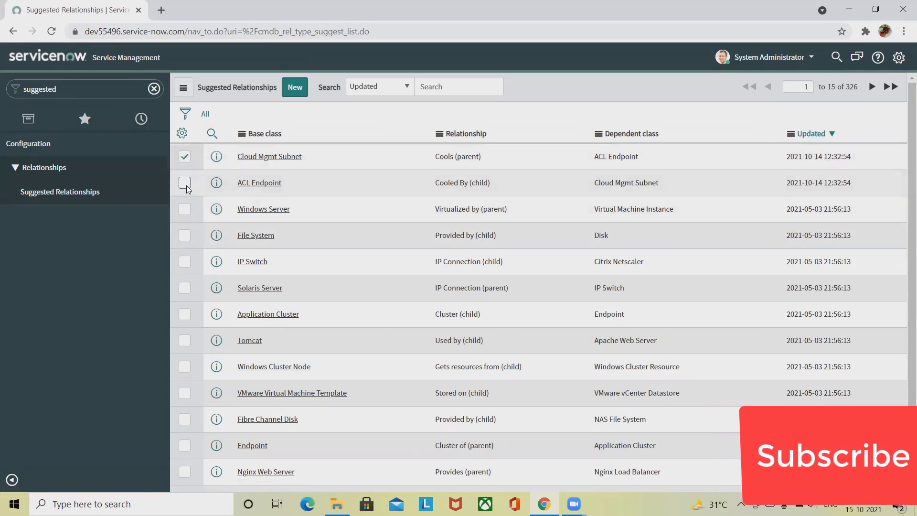
pyautogui.click(185, 184)
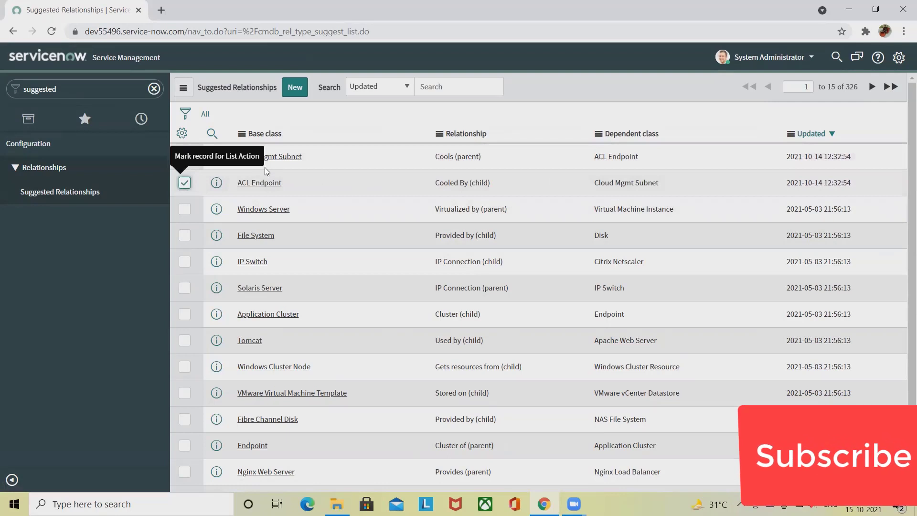
pyautogui.click(286, 160)
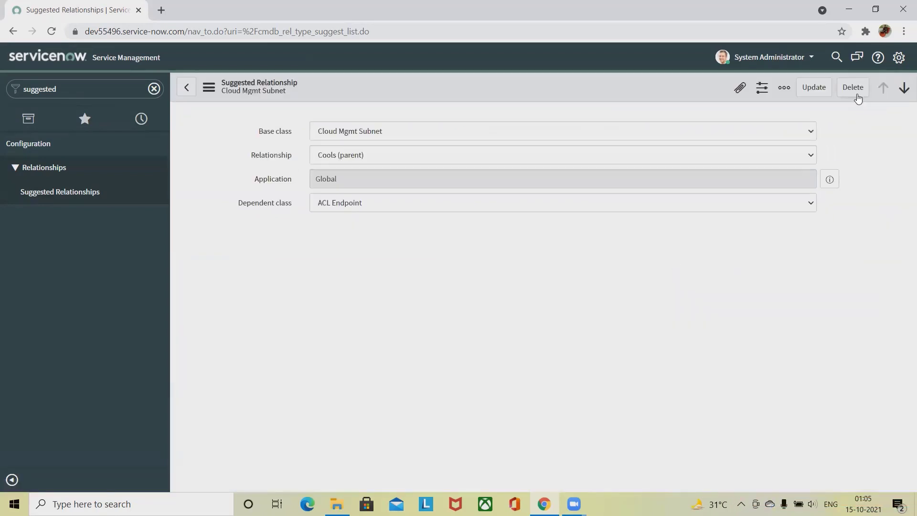
pyautogui.click(850, 92)
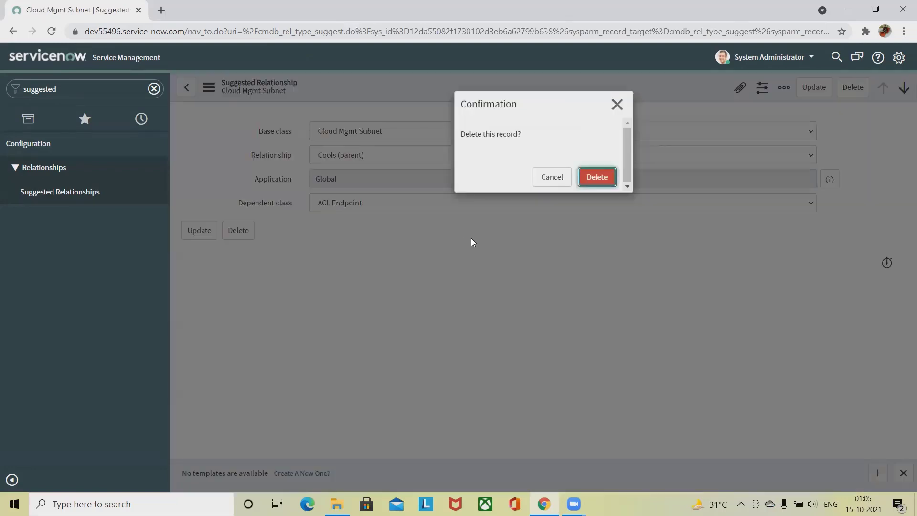
pyautogui.press('Escape')
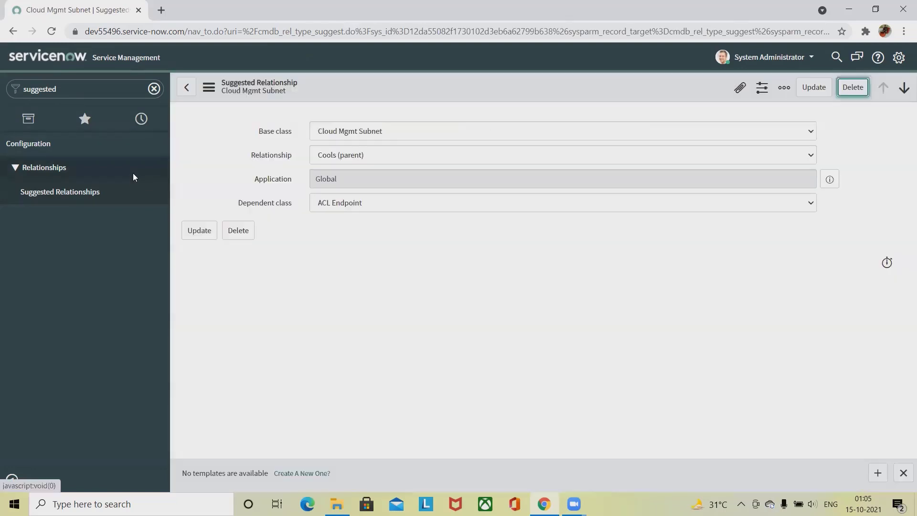
pyautogui.click(149, 197)
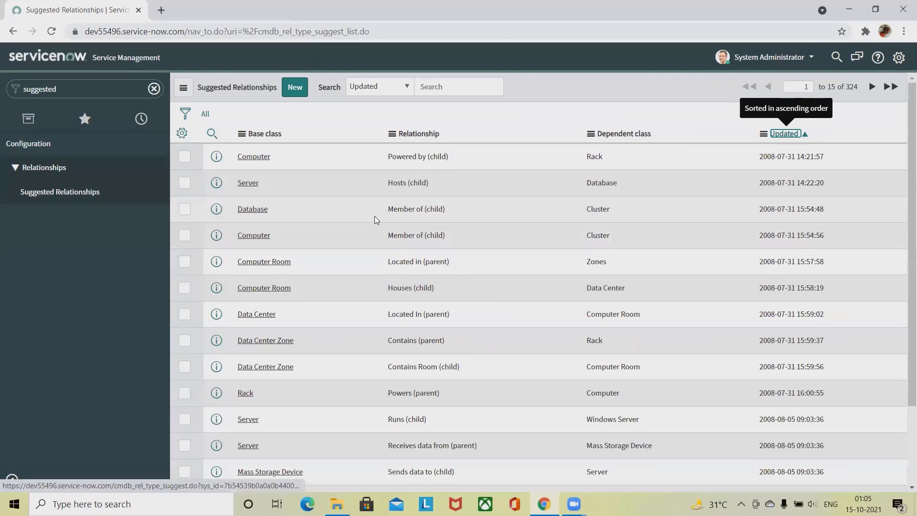
# Step: Sort suggested relationships newest first, inspect the Alteon IP Connection to IP Switch record, then go back
pyautogui.click(185, 158)
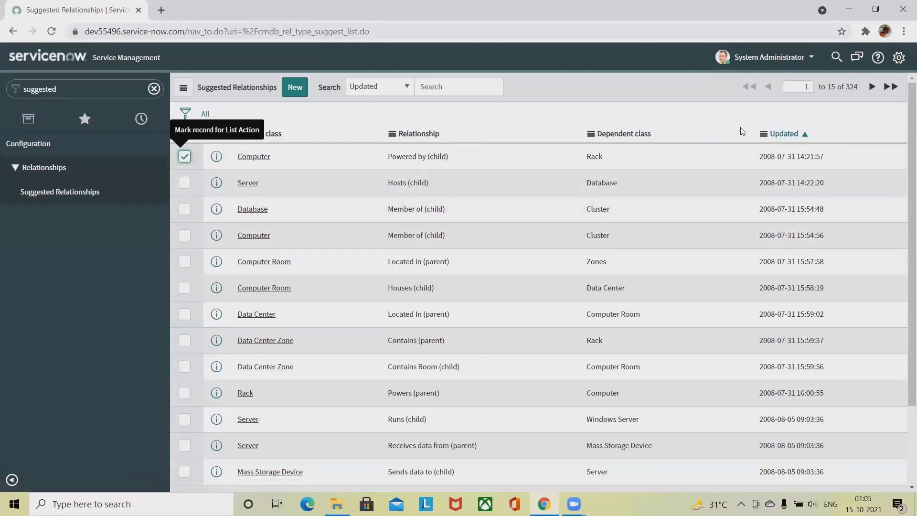
pyautogui.click(783, 133)
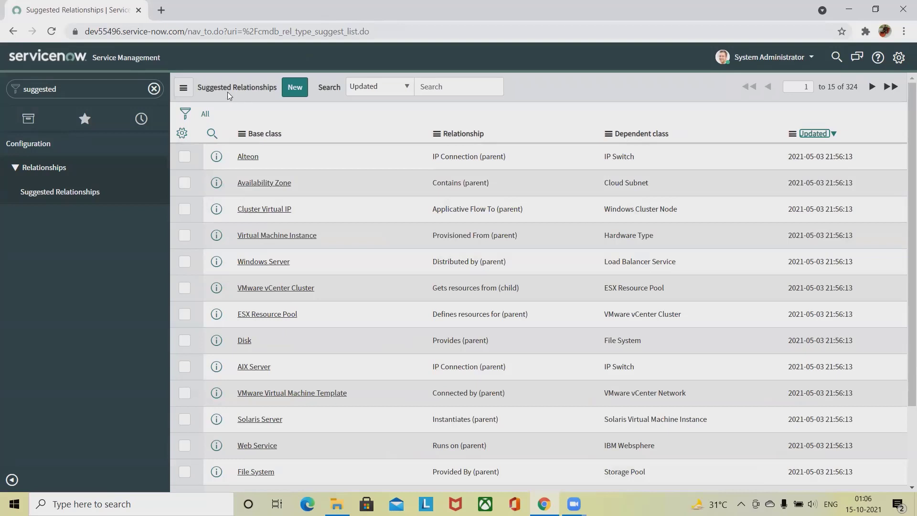
pyautogui.click(250, 163)
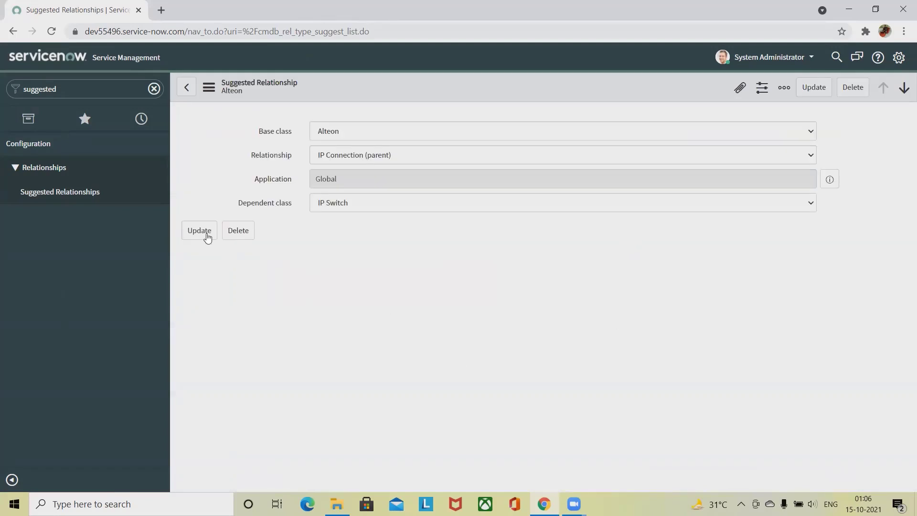
pyautogui.click(187, 87)
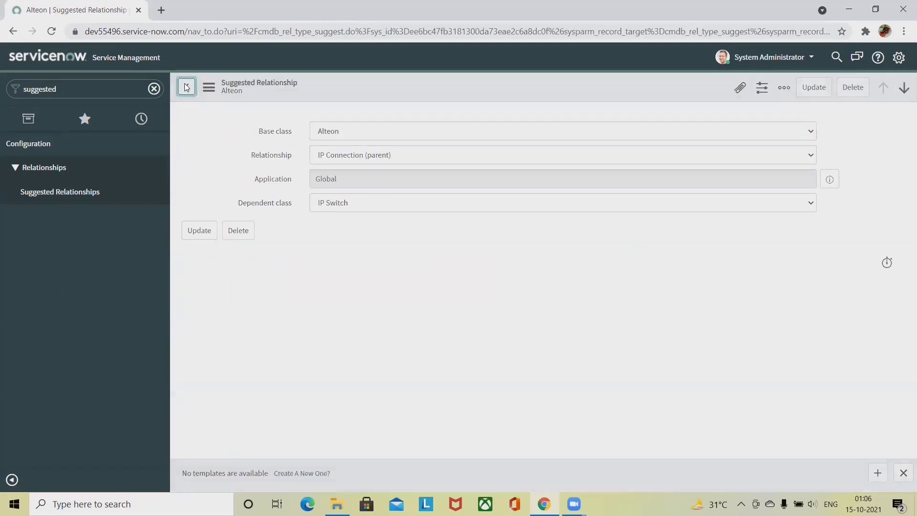